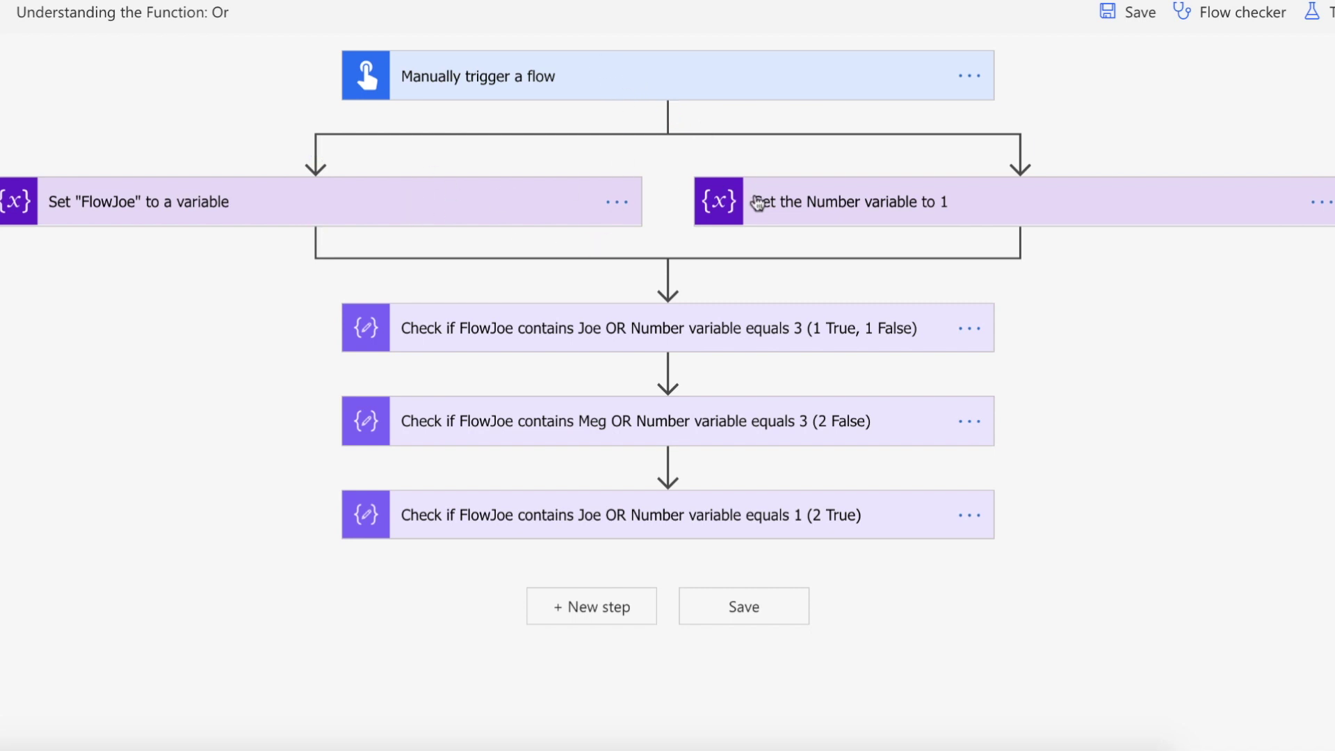
Step: Inspect the FlowJoe and Number variable steps, then expand the first check to show its or() input
click(516, 203)
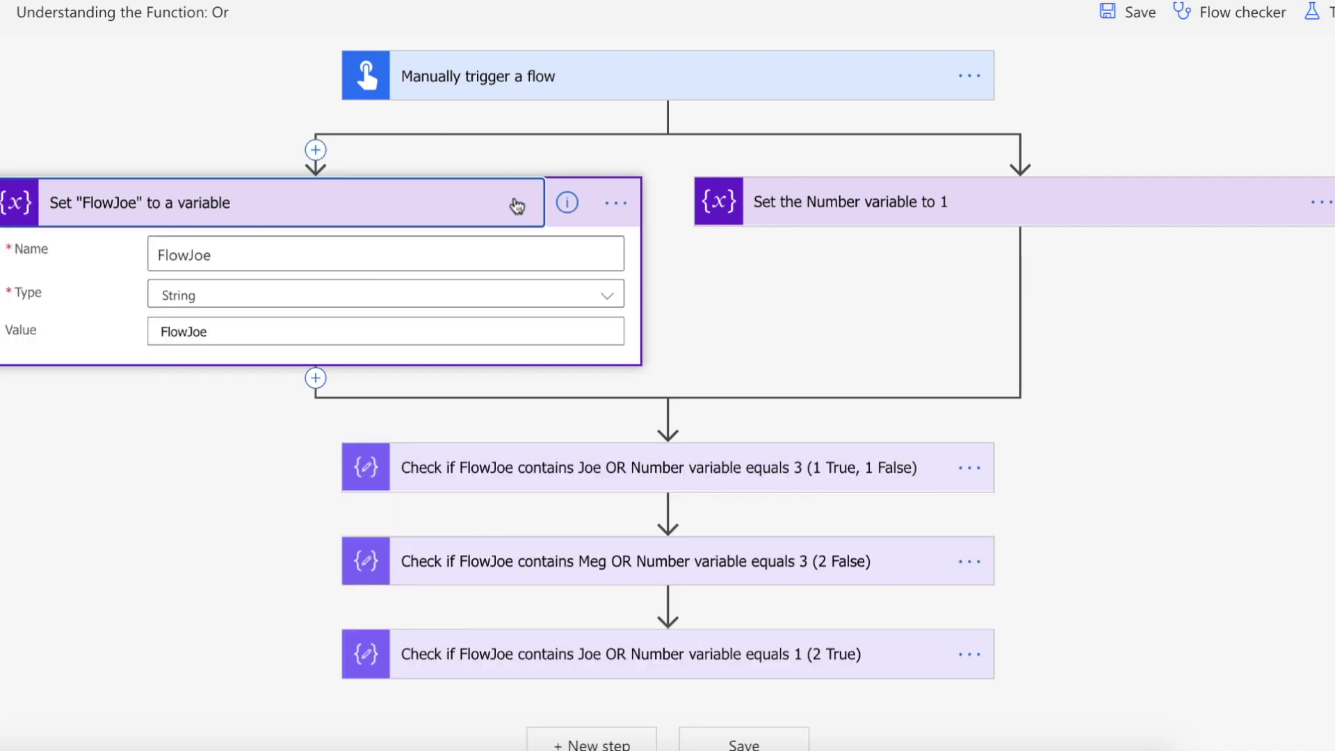
click(517, 203)
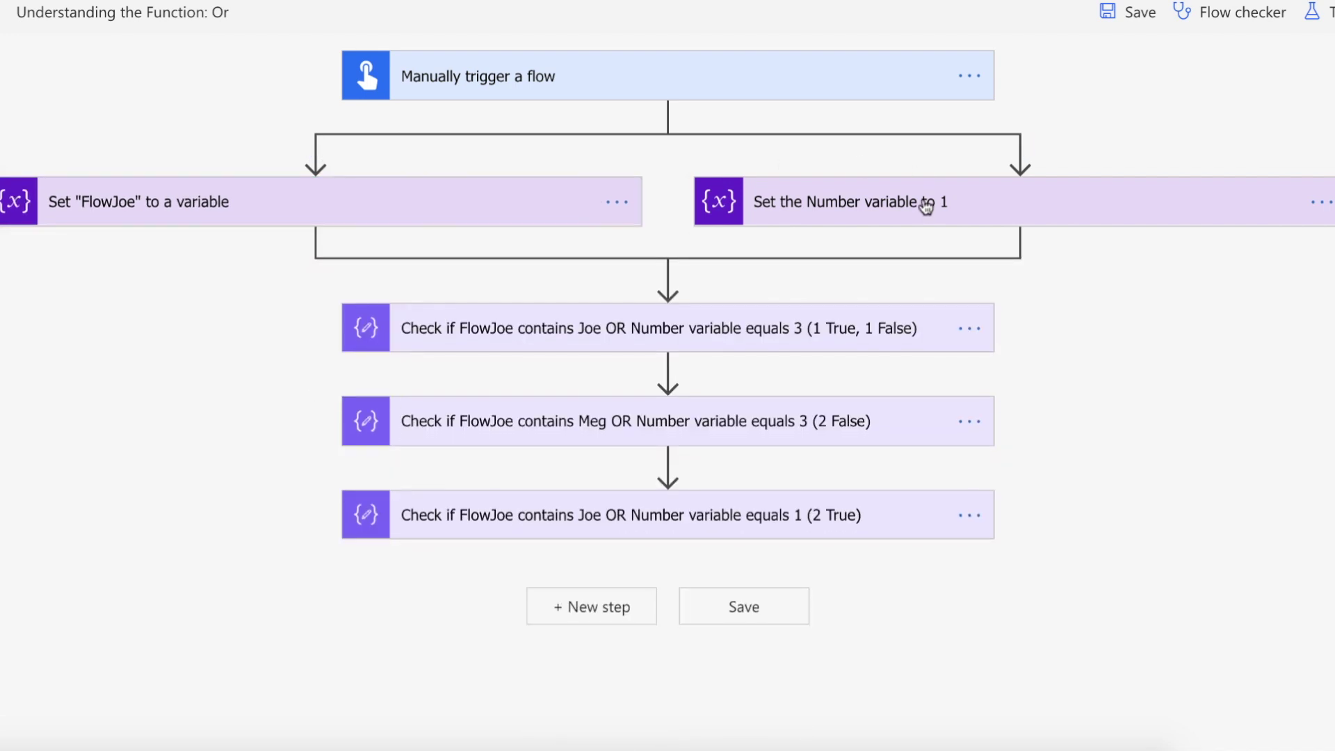
click(927, 204)
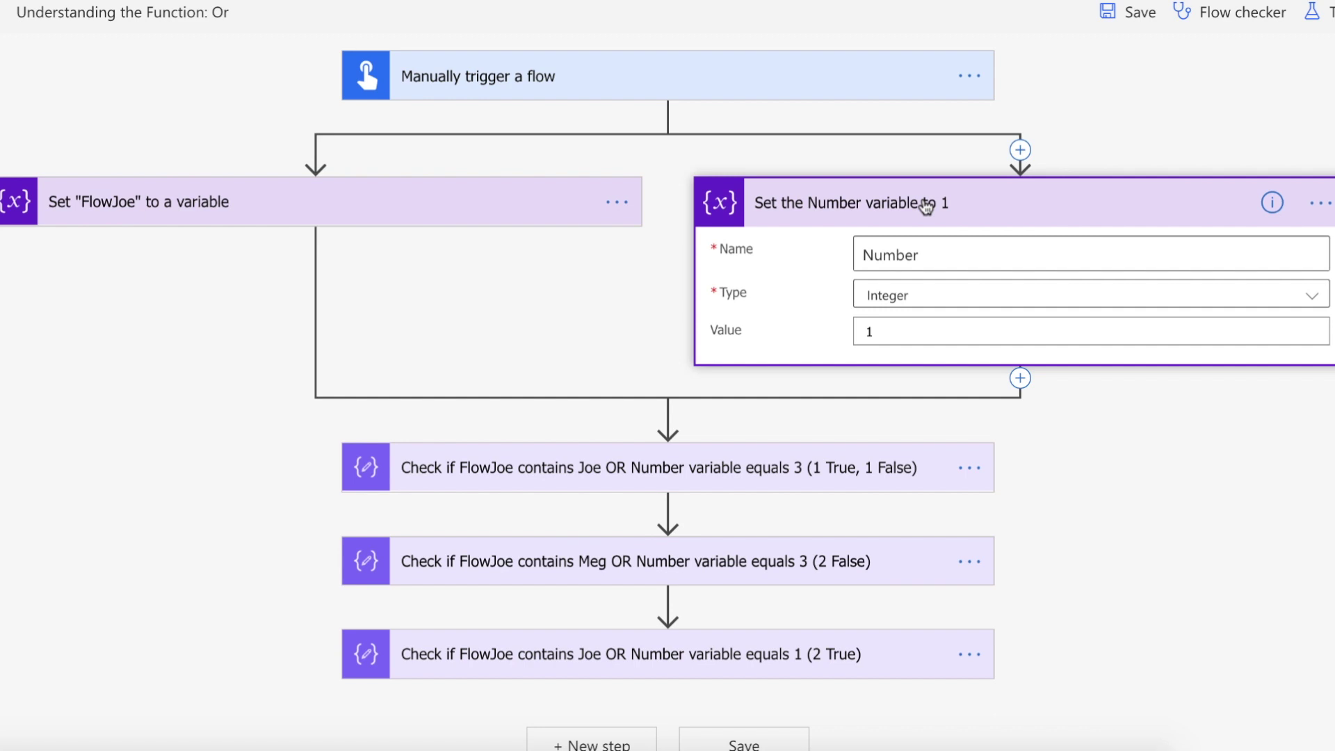
click(927, 205)
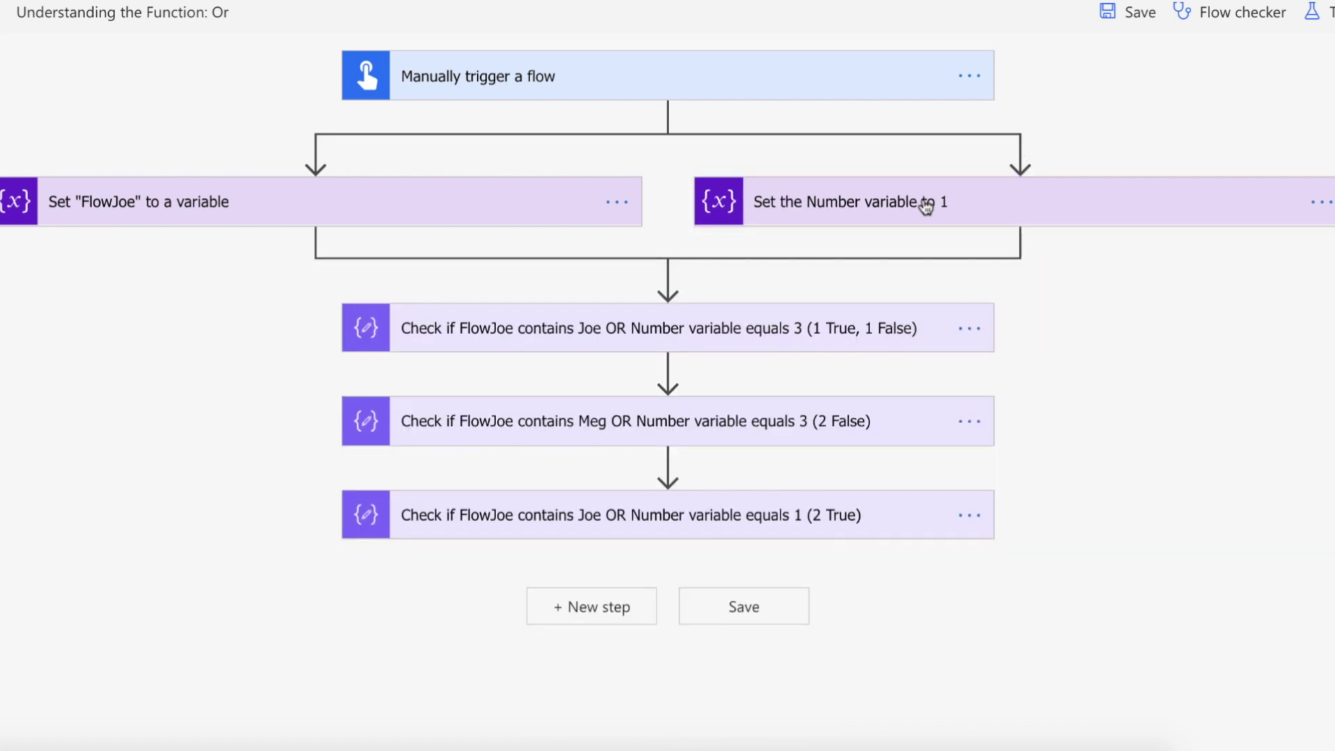
click(763, 340)
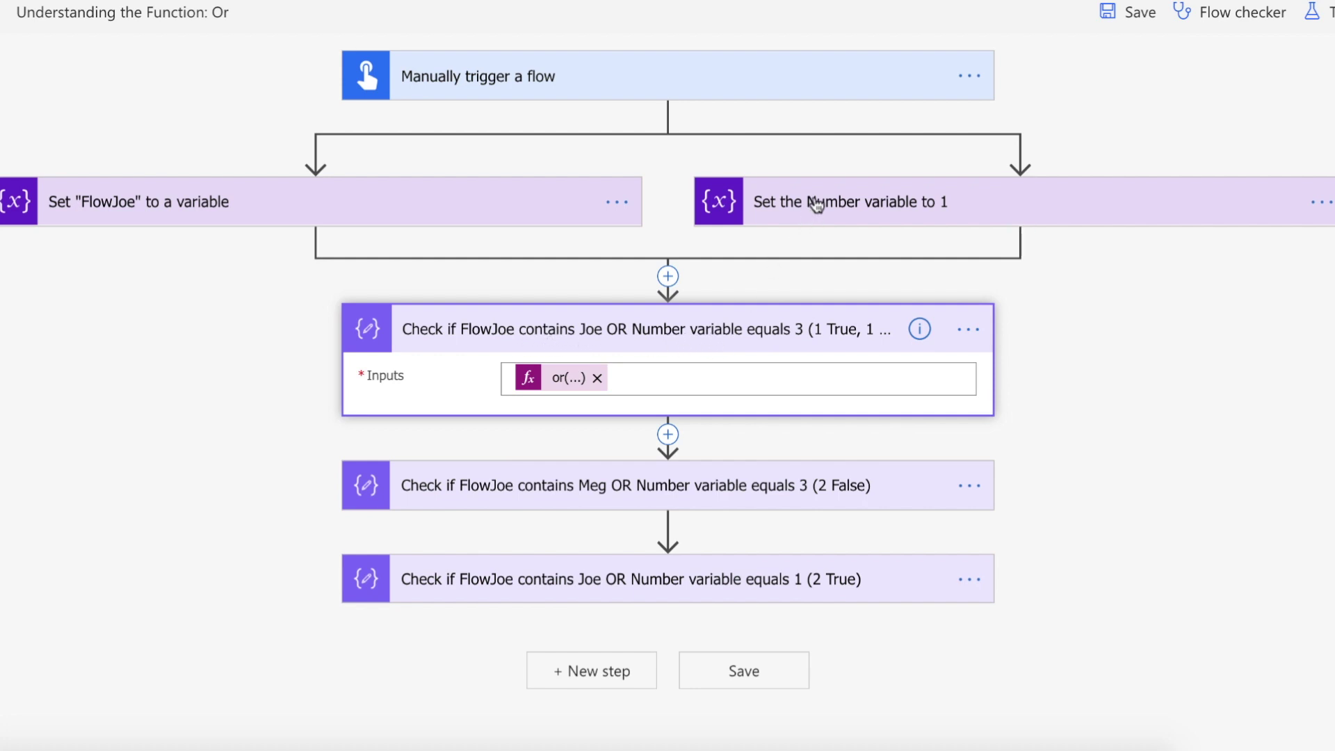
Step: View the first check's or() formula and highlight its Contains and equals parts
click(567, 380)
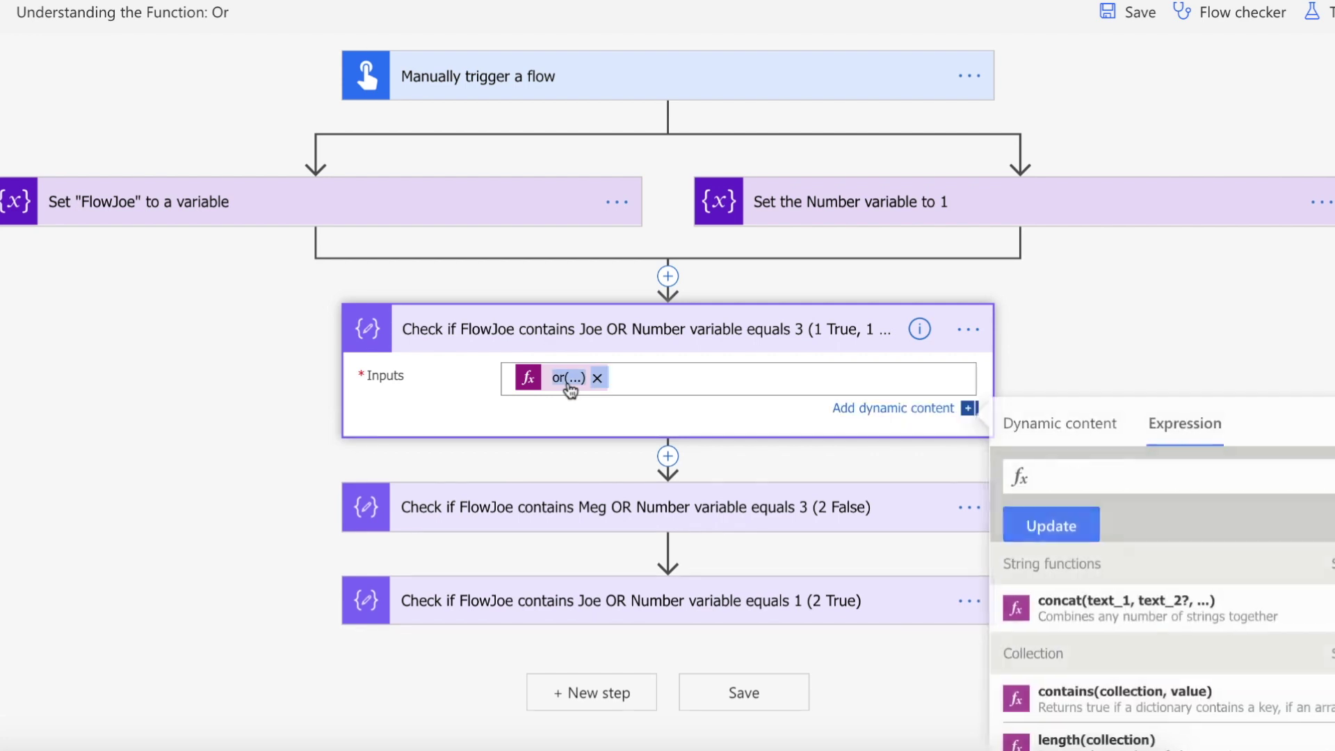
double_click(1083, 475)
drag(1084, 476, 1334, 475)
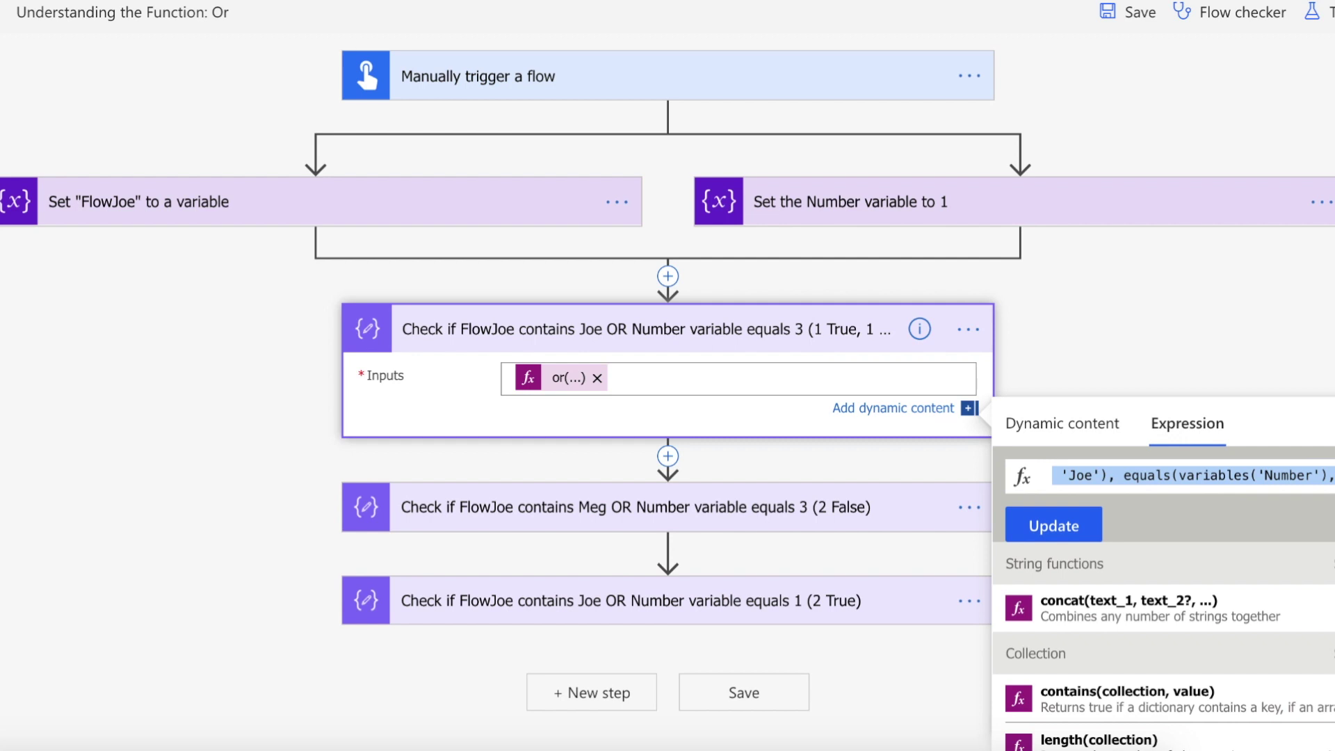
Step: Review the Meg check's or() formula, testing whether FlowJoe contains Meg, then expand the third check
click(789, 518)
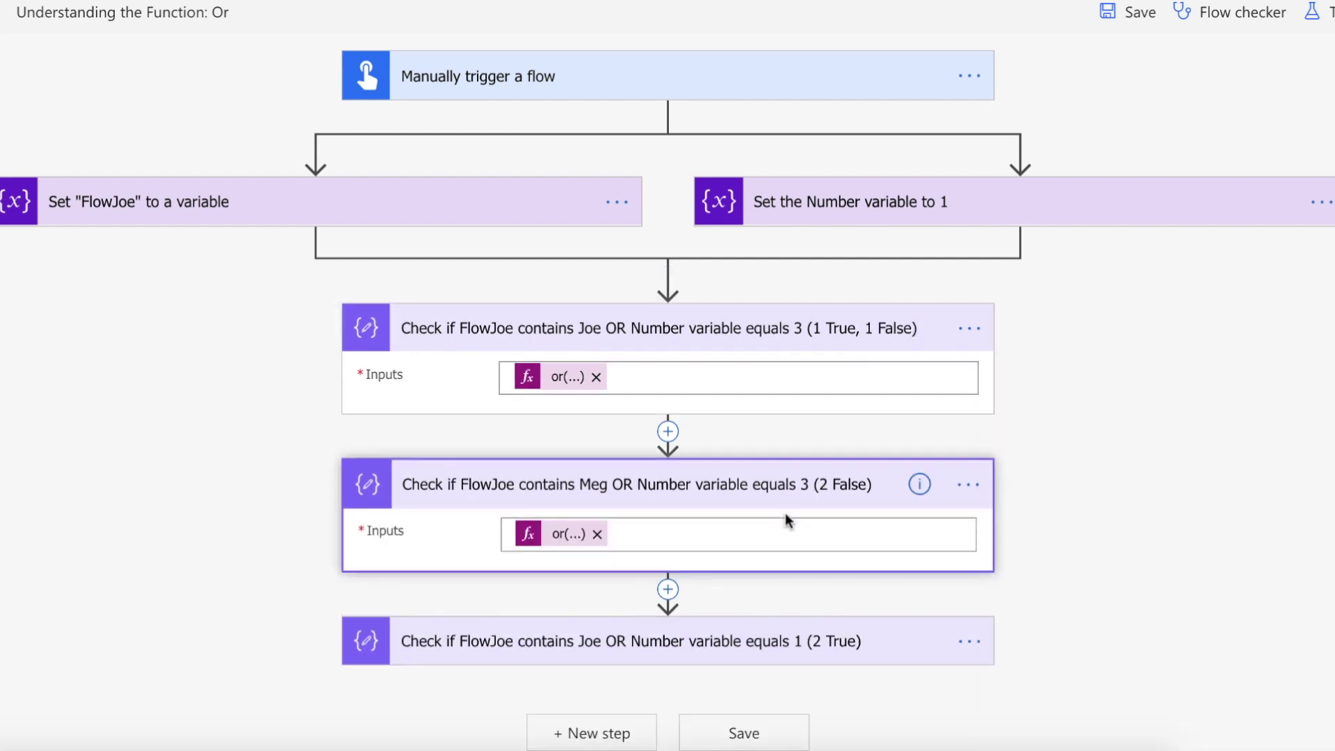
click(566, 536)
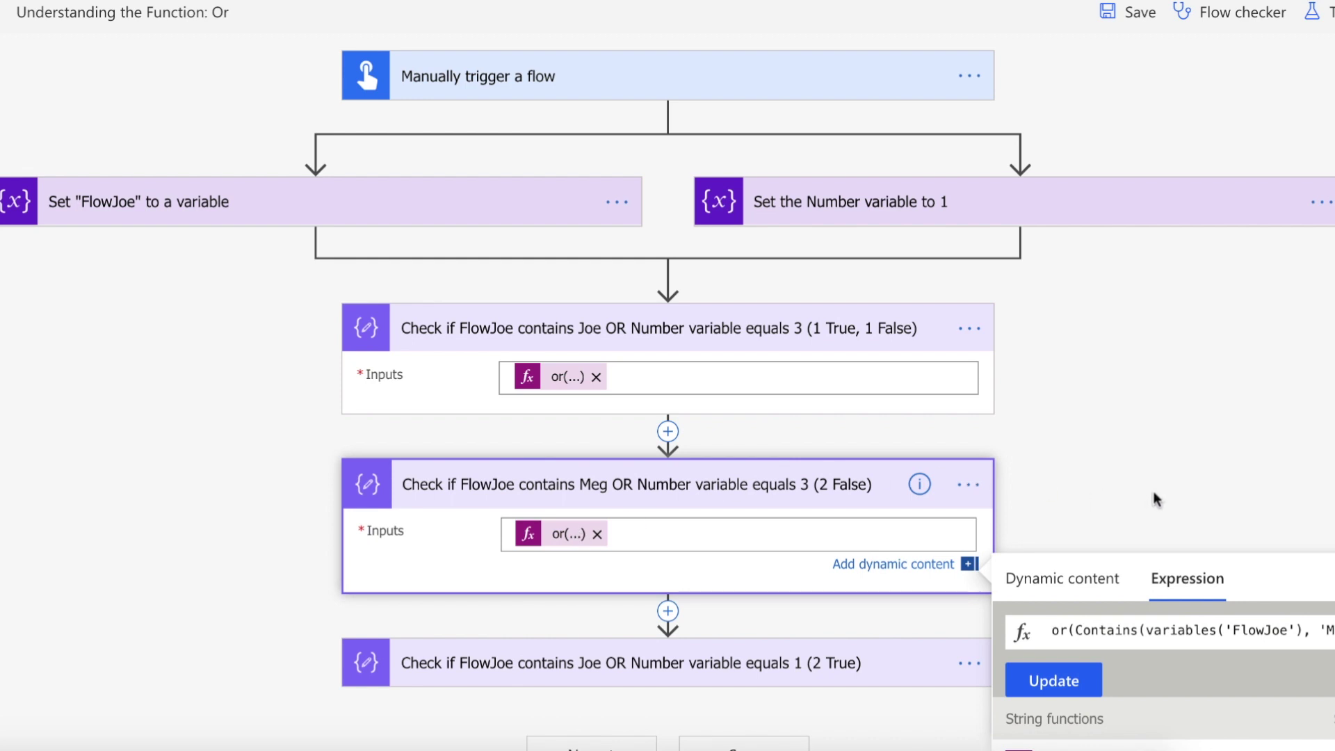
scroll(1155, 499, down, 1)
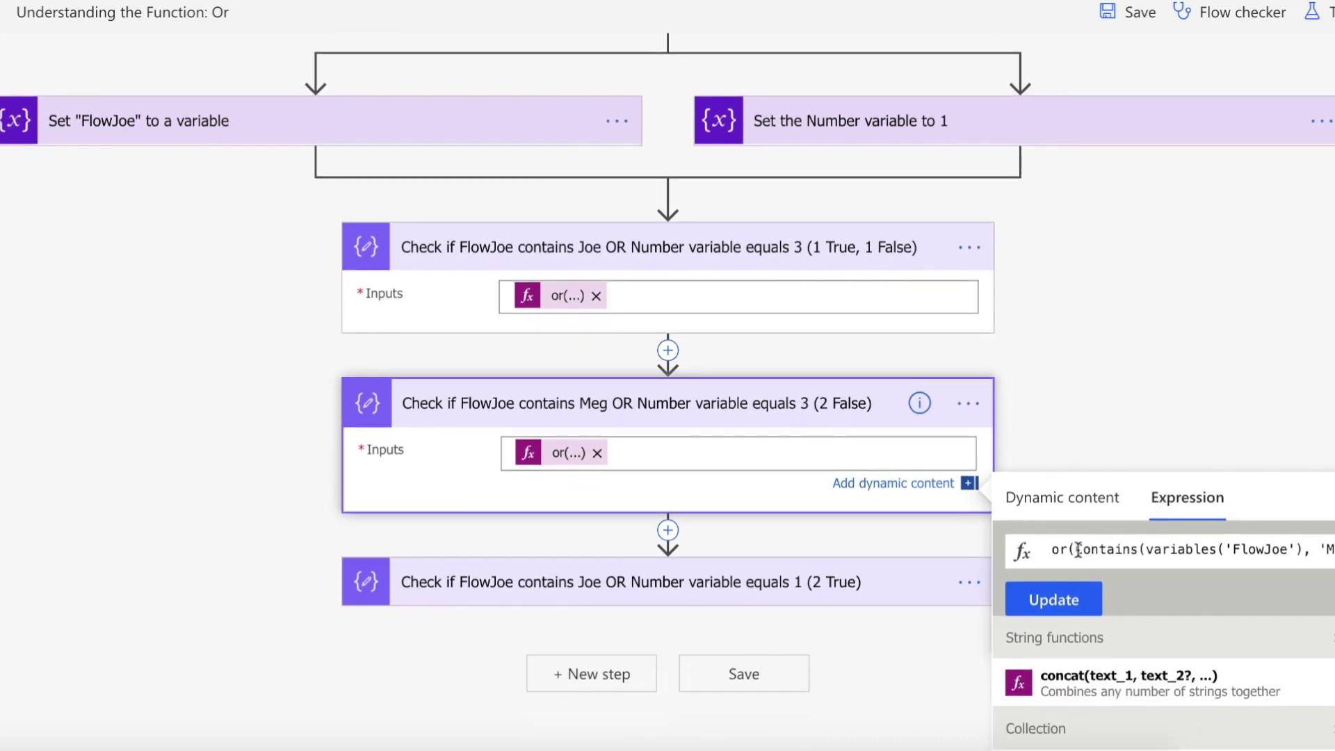
drag(1076, 549, 1334, 550)
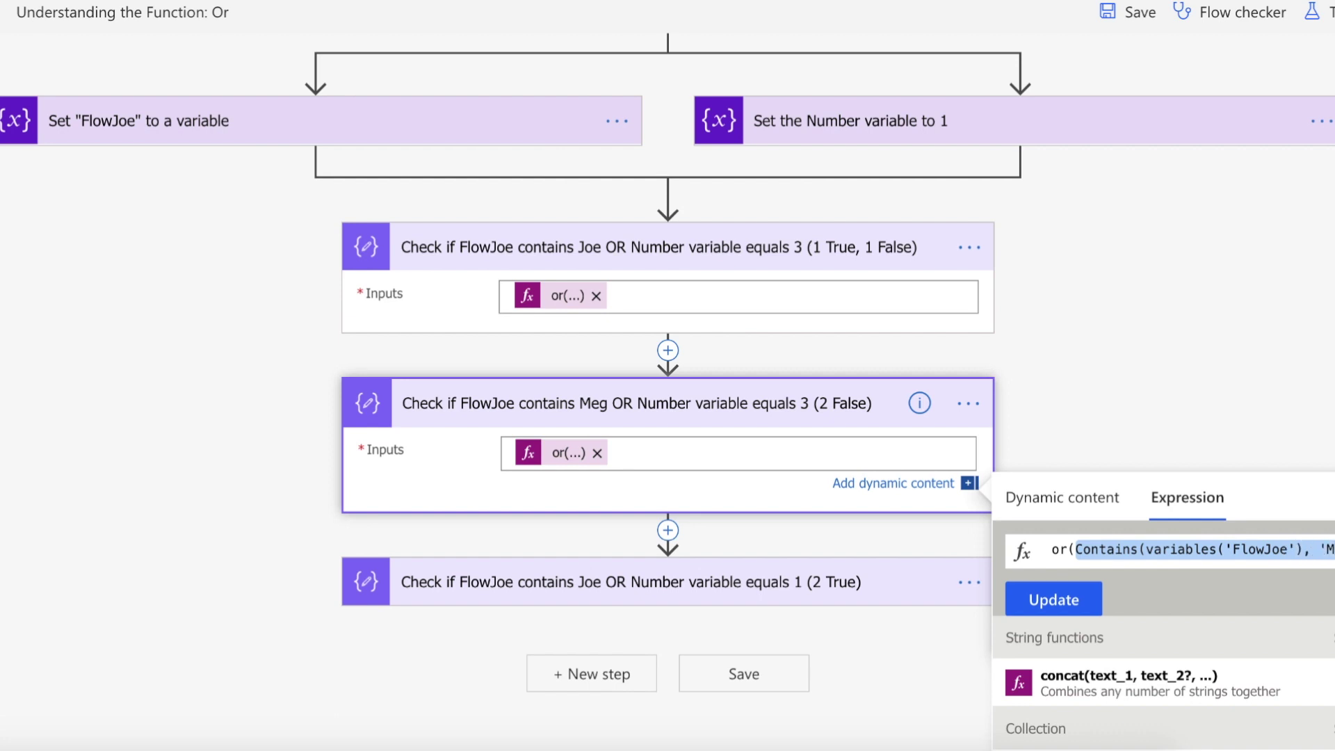
click(1321, 550)
key(shift+Right)
key(shift+Right)
key(shift+Right)
key(shift+Right)
key(shift+Right)
key(shift+Right)
key(shift+Right)
key(shift+Right)
key(shift+Right)
key(shift+Right)
key(shift+Right)
key(shift+Right)
key(shift+Right)
key(shift+Right)
key(shift+Right)
key(shift+Right)
key(shift+Right)
key(shift+Right)
key(shift+Right)
key(shift+Right)
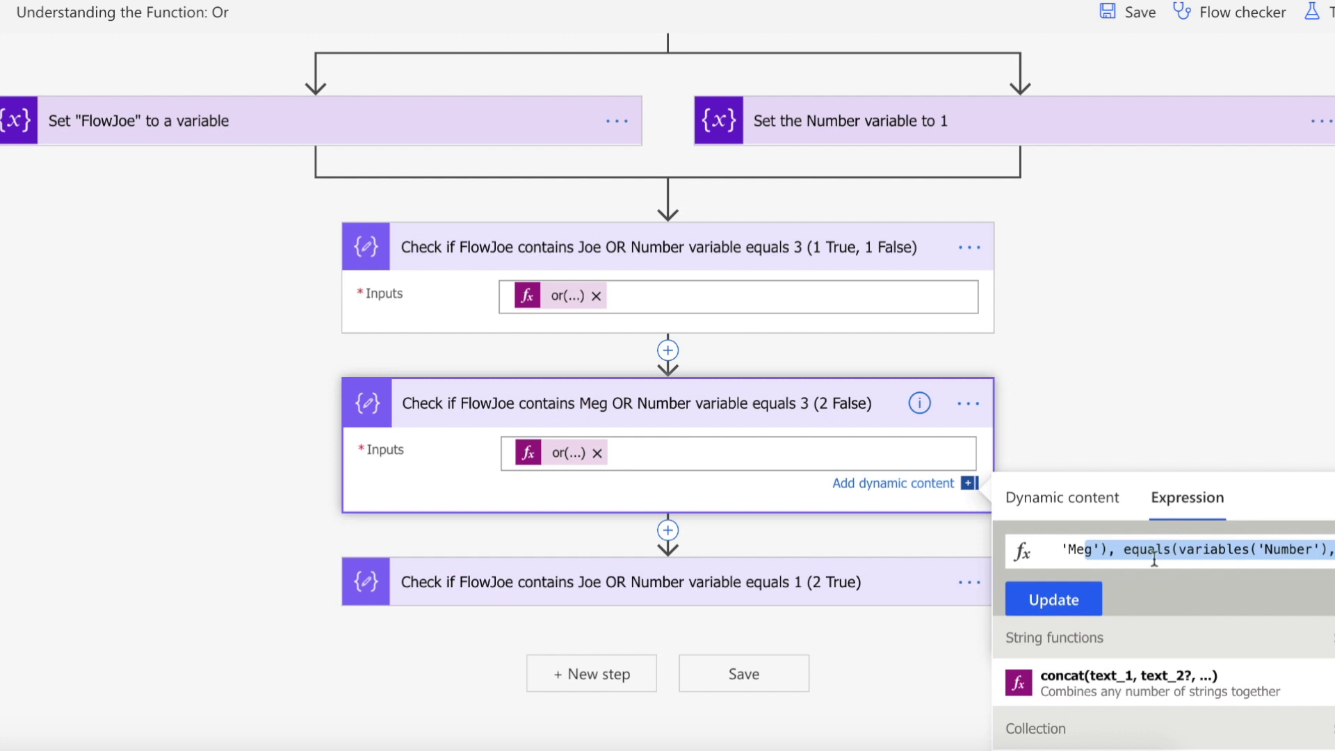
click(777, 588)
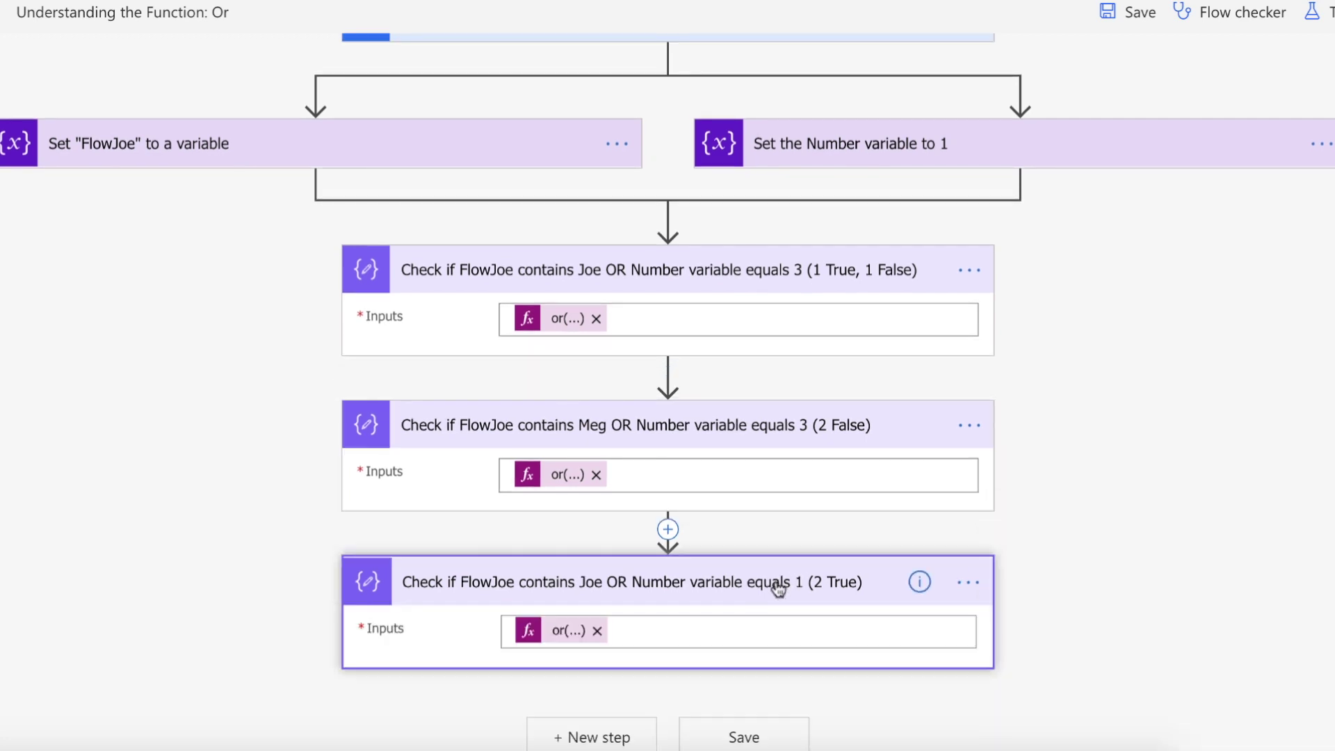
Step: Inspect the third check's or() formula testing FlowJoe contains Joe or Number equals 1
click(564, 634)
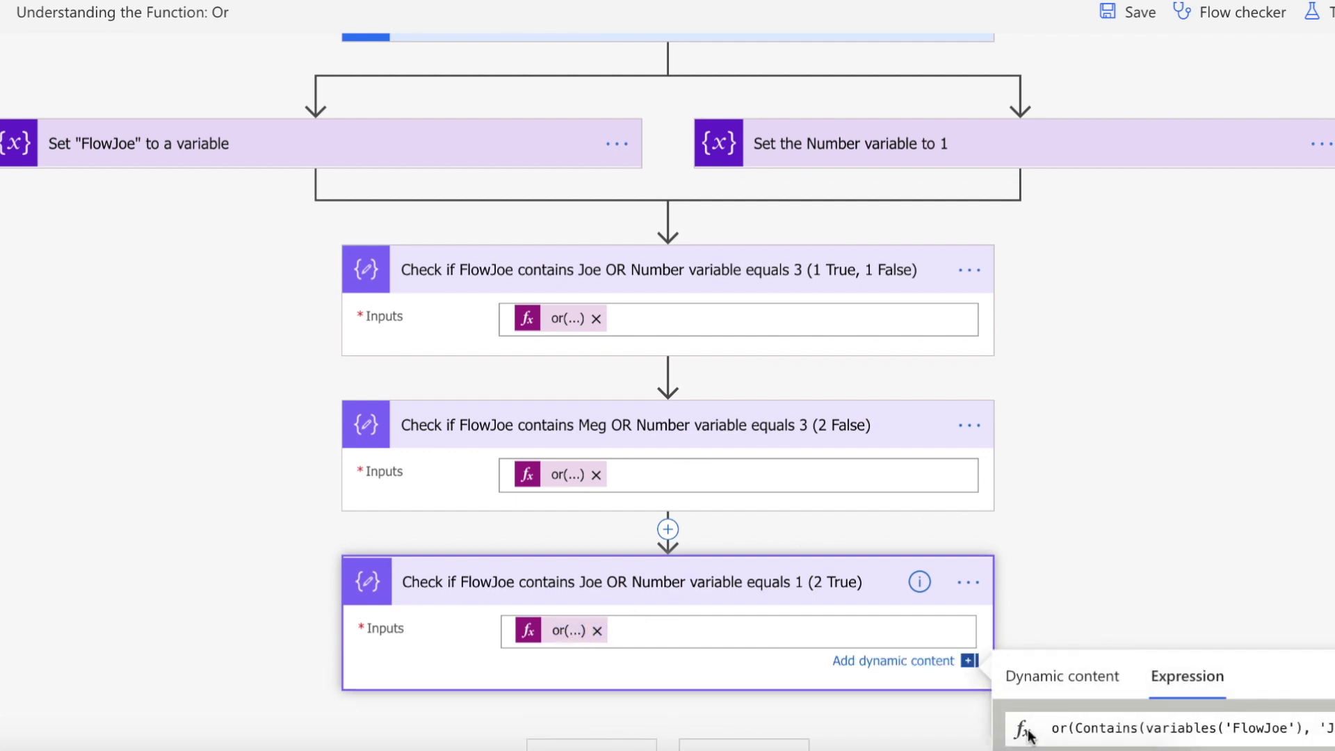
drag(1076, 728, 1332, 728)
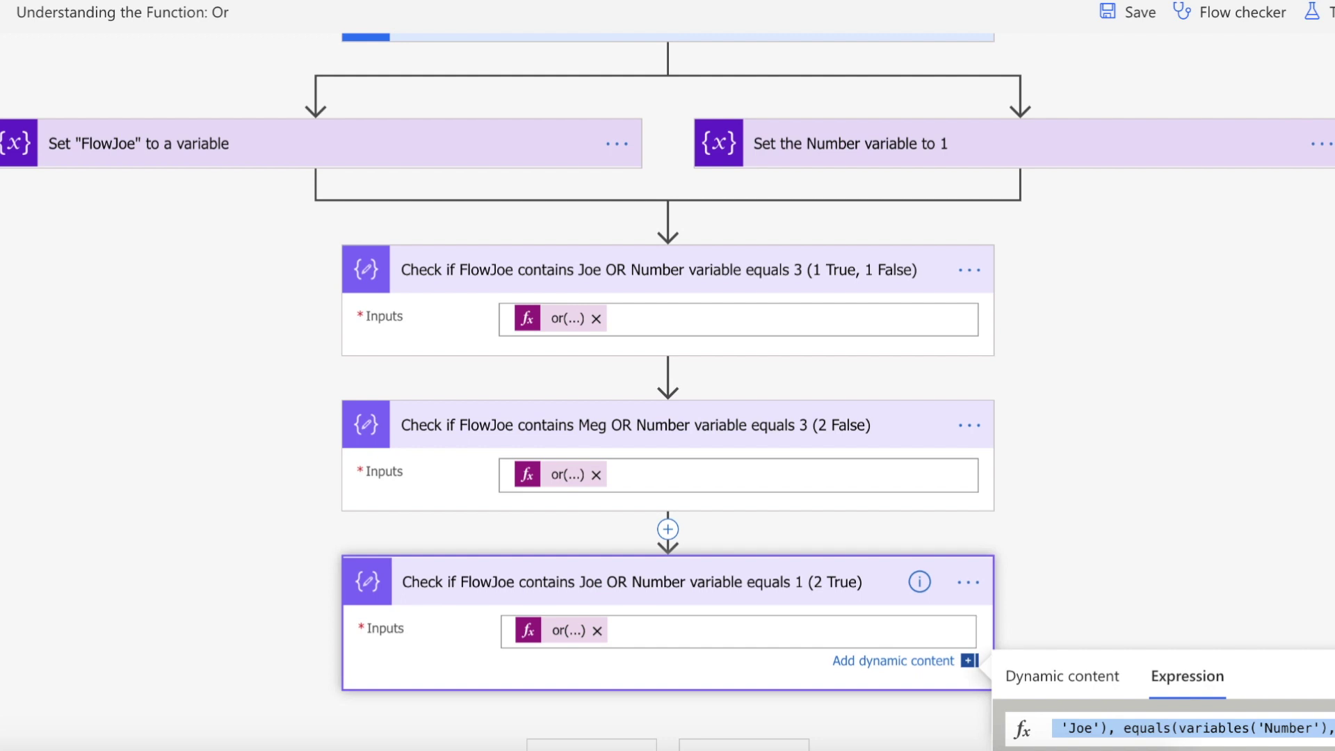
click(1262, 538)
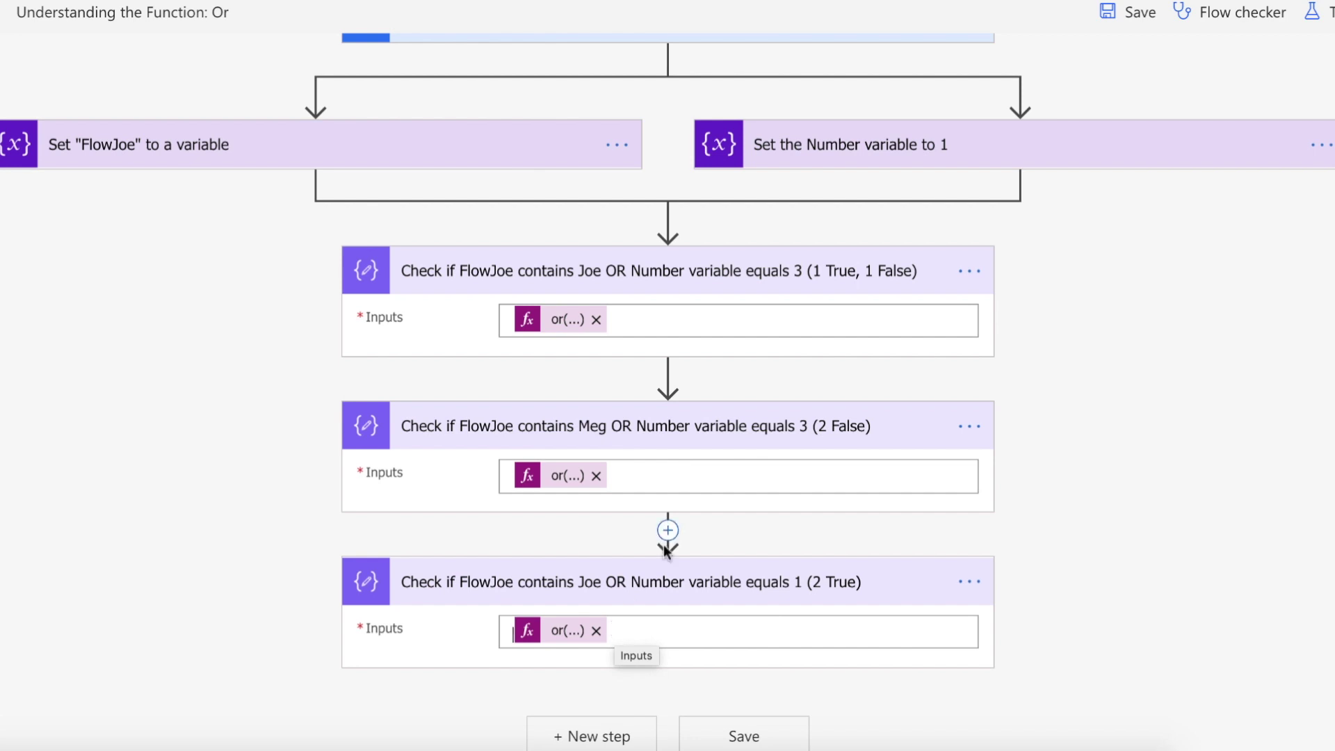
Step: Test the flow with the manual trigger option, run it, and view the successful run results
click(1326, 20)
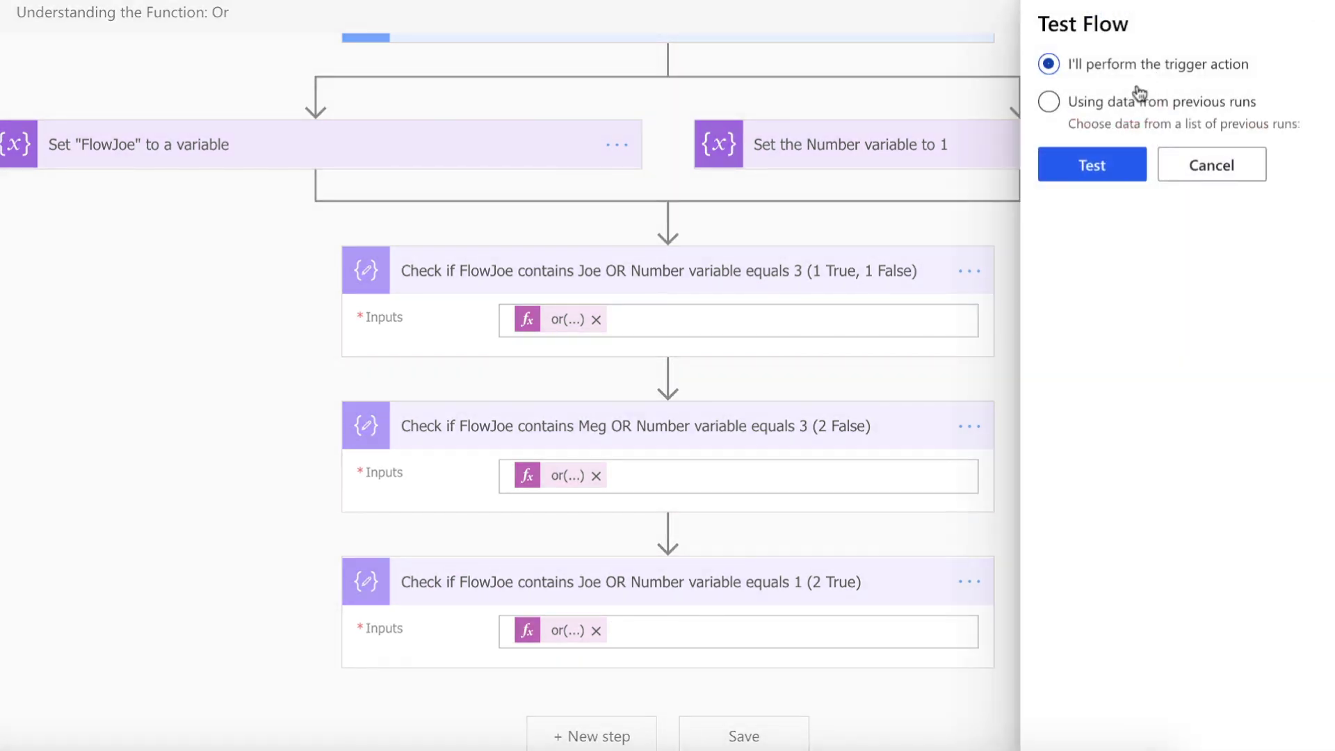
click(1090, 164)
click(1096, 727)
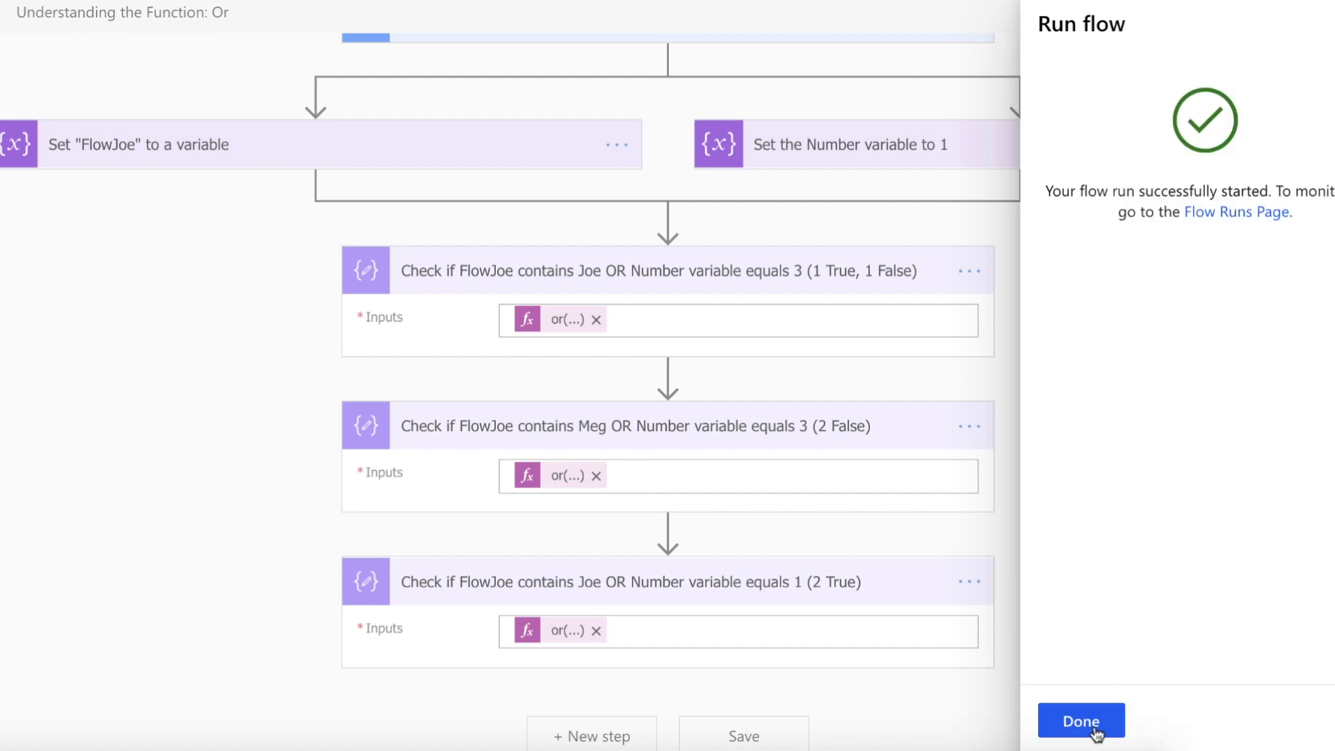
click(1096, 731)
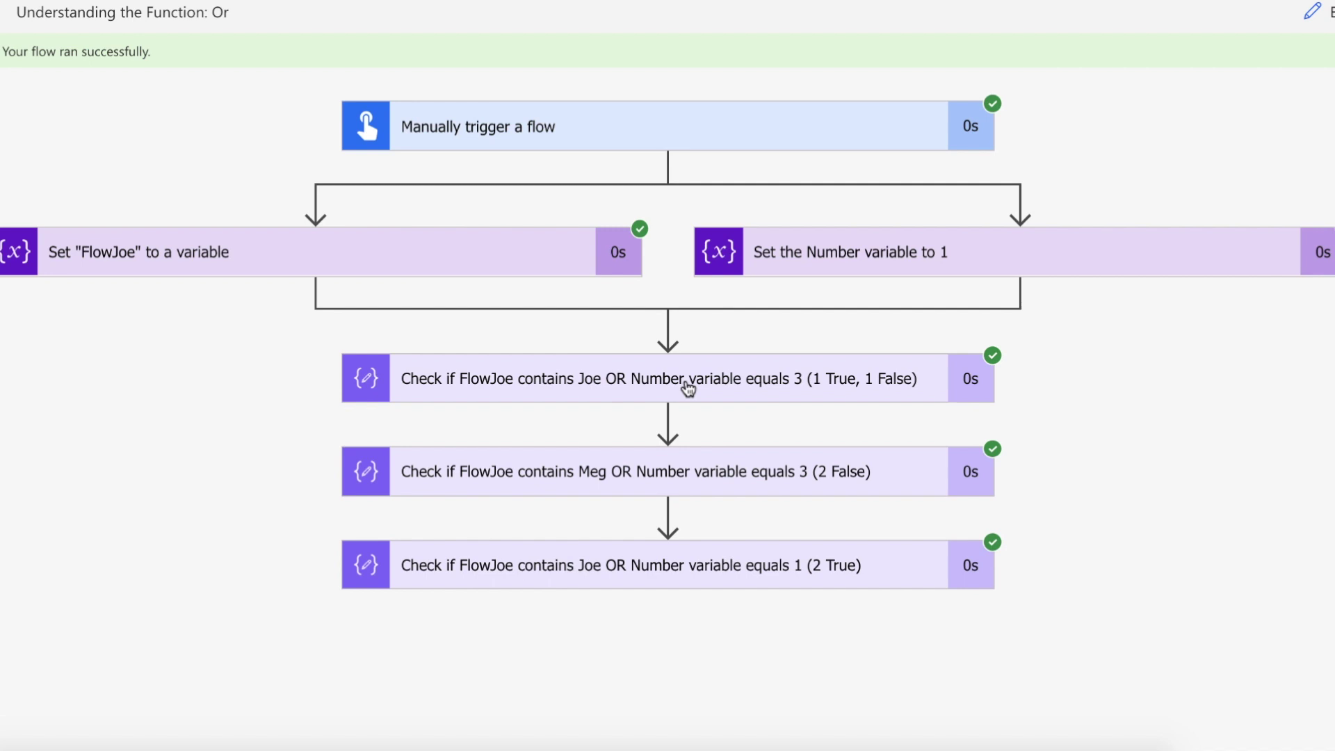
Step: Expand each check's run inputs and outputs, confirming results true, false and true
click(689, 389)
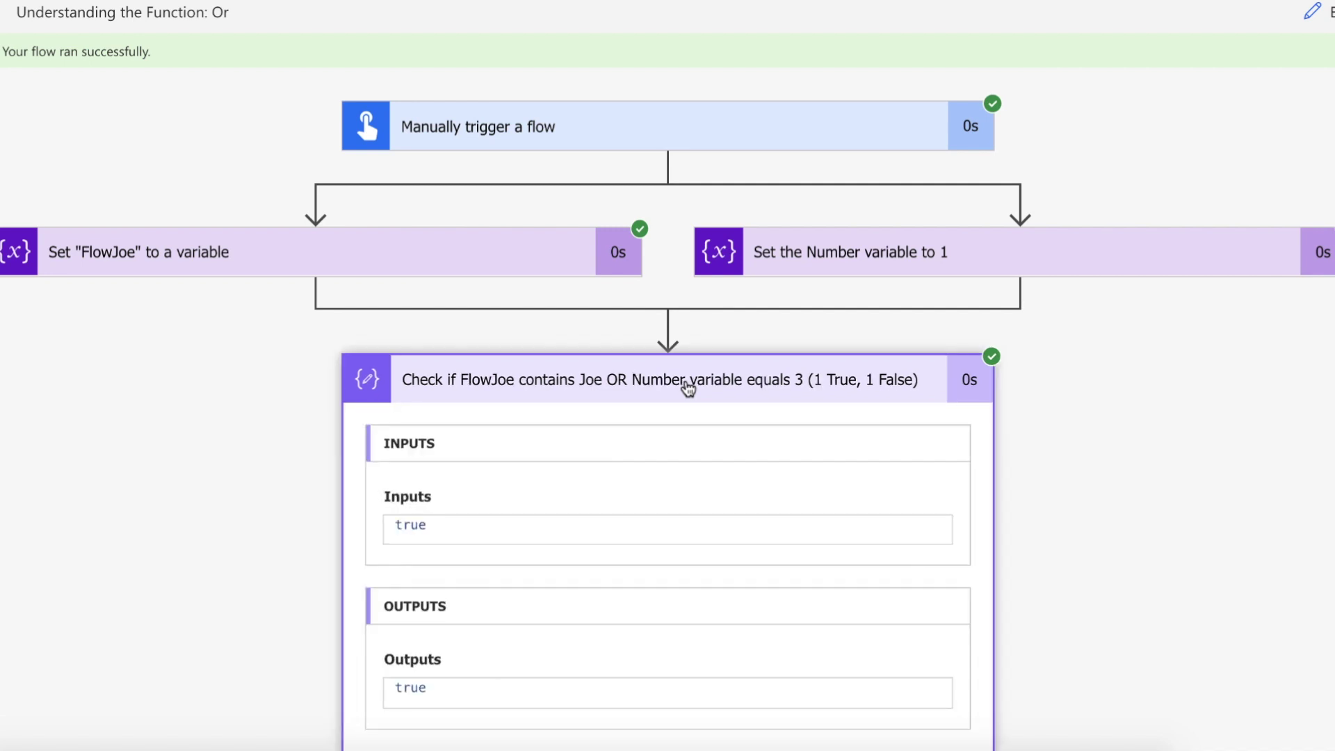
click(688, 388)
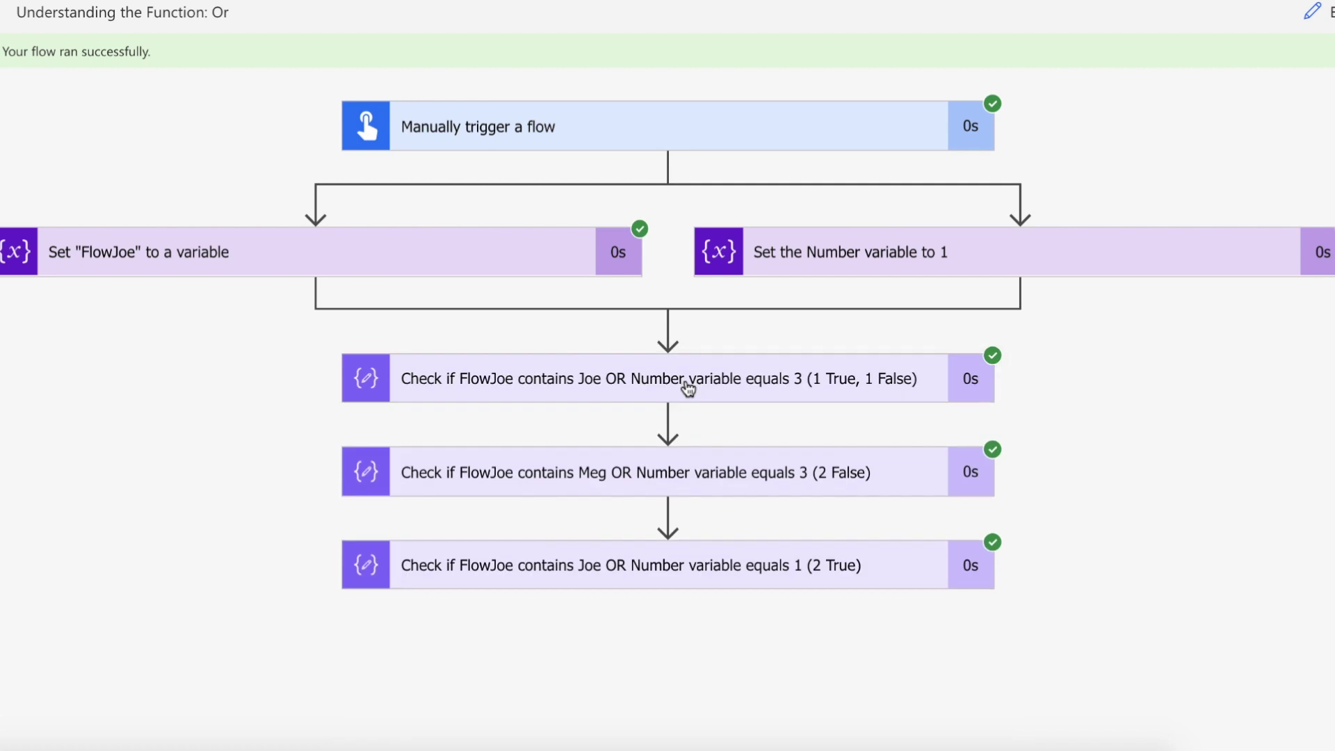
click(674, 478)
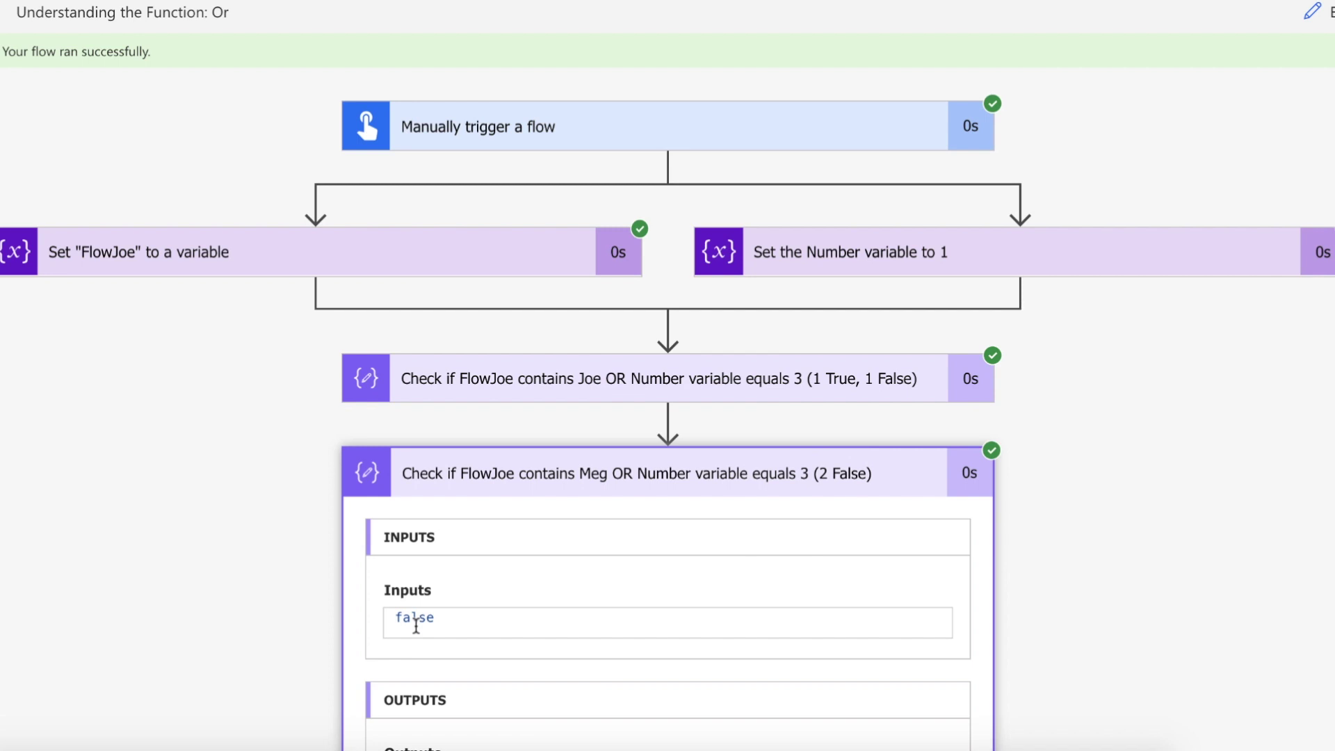
click(547, 476)
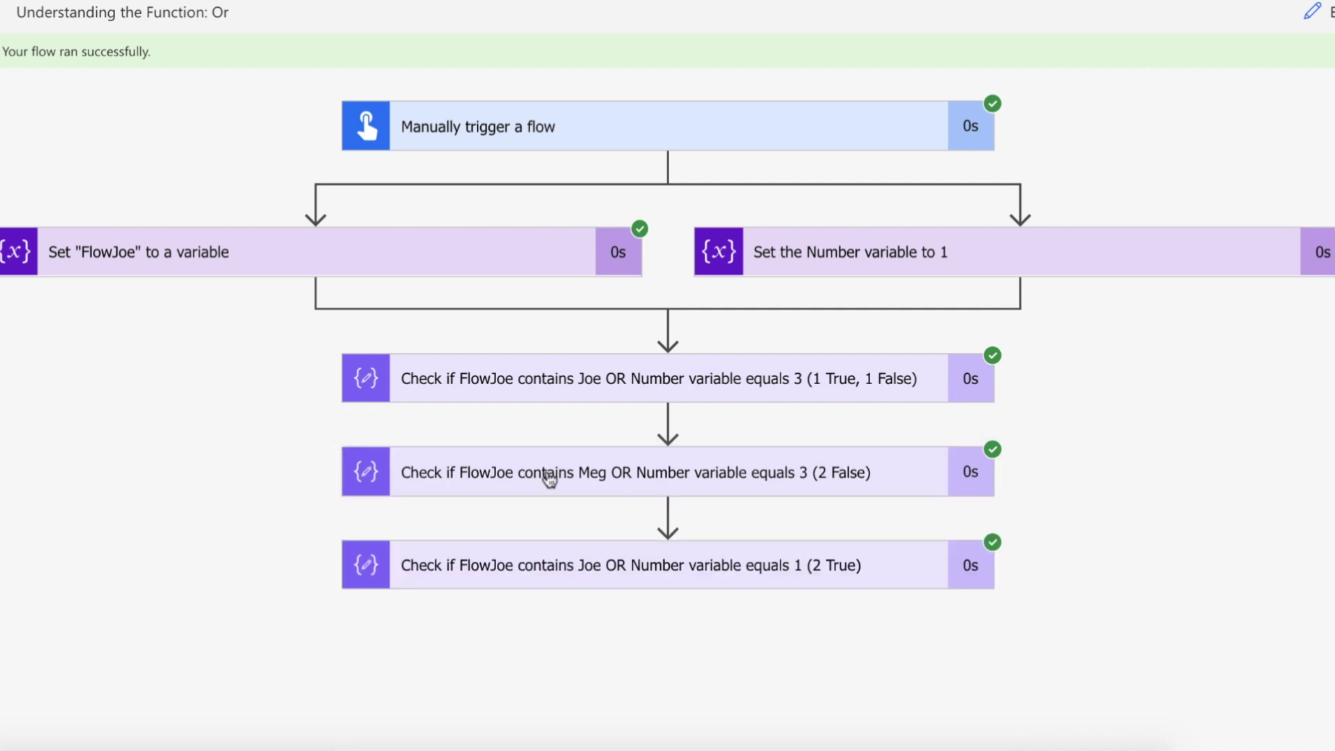
click(555, 567)
scroll(557, 572, down, 1)
scroll(557, 574, down, 2)
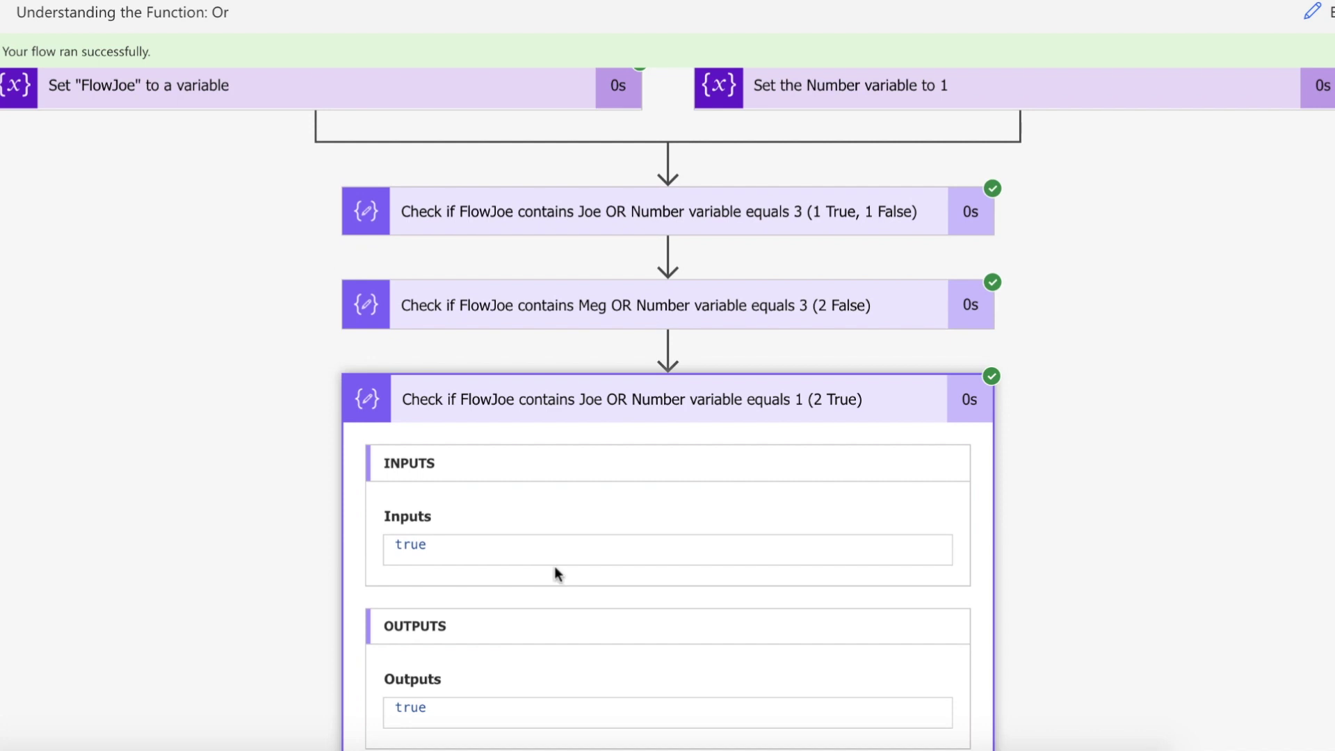